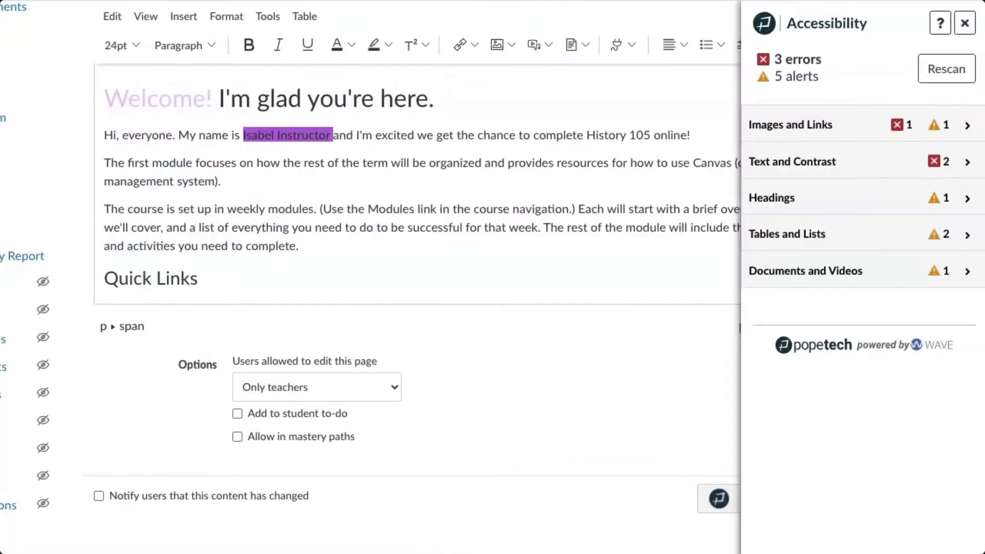
# Open the Empty link error in the Images and Links results and remove the empty link from the page.
pyautogui.press('Tab')
pyautogui.press('Return')
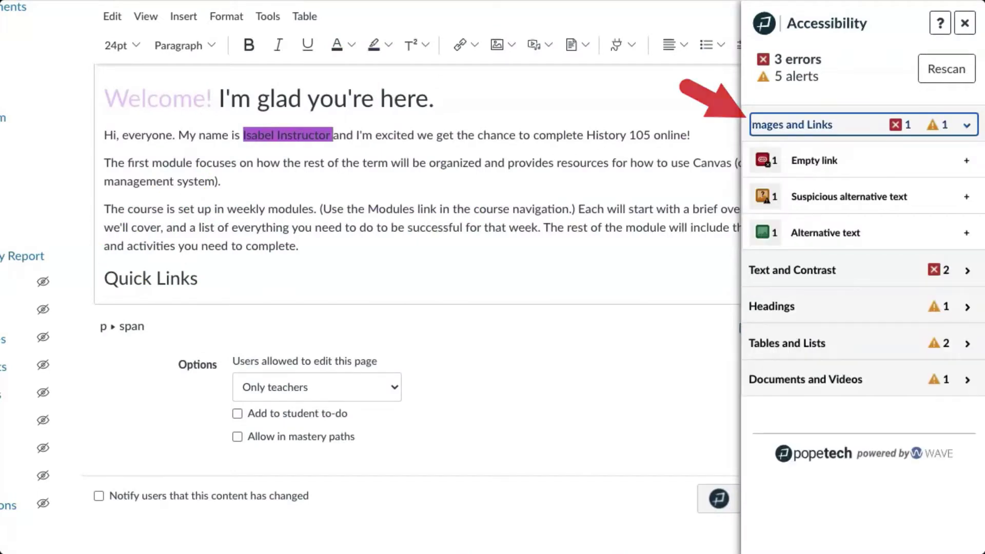
pyautogui.press('Tab')
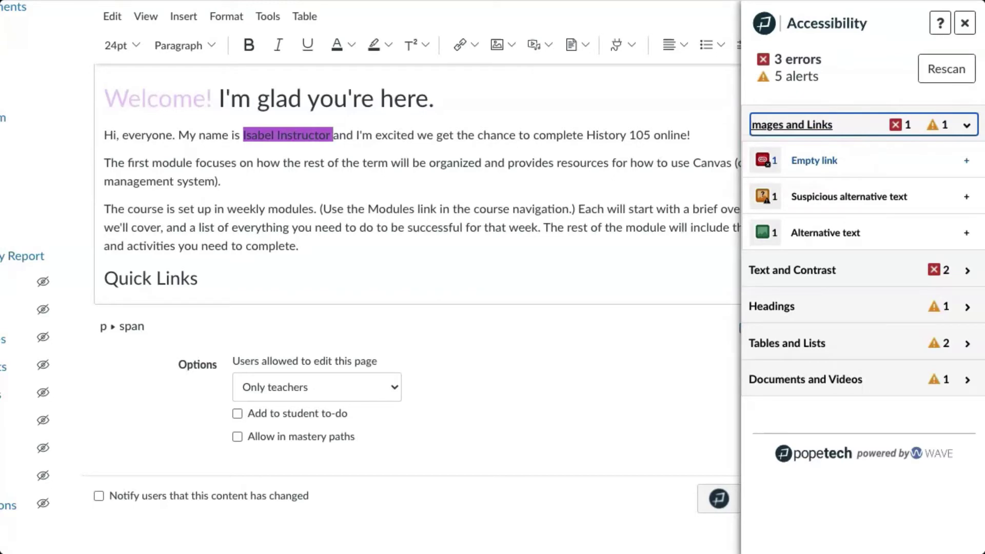
pyautogui.press('Return')
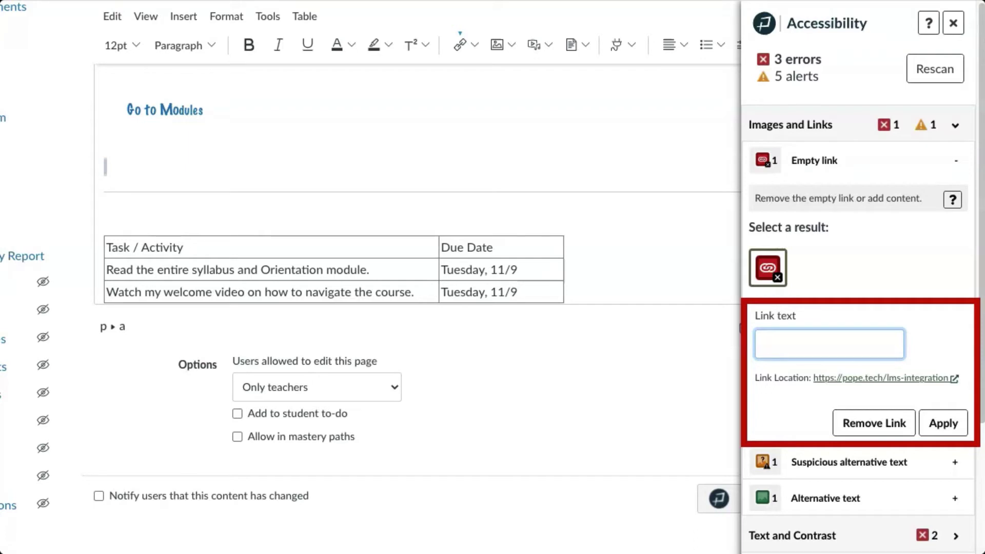
pyautogui.click(873, 423)
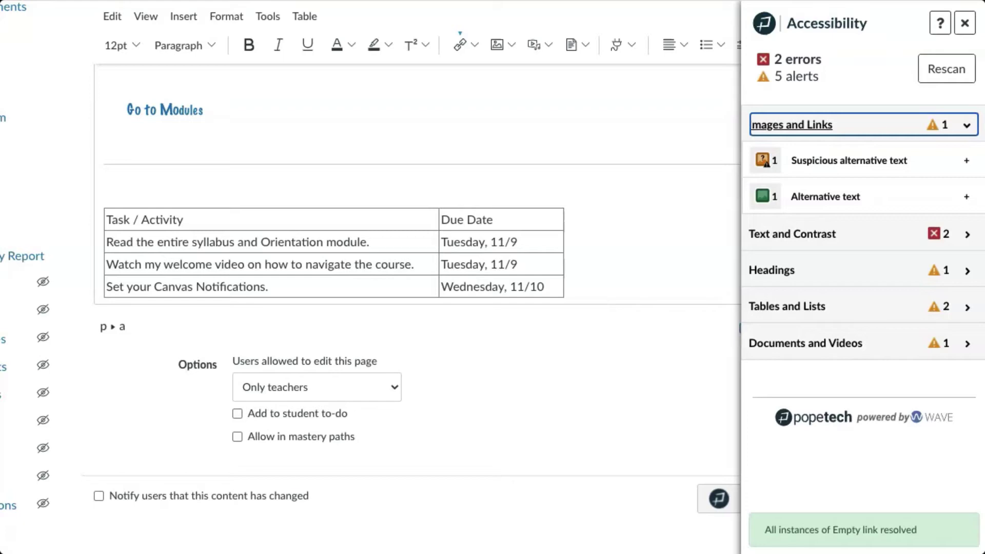
# Consult the documentation for the Suspicious alternative text alert and mark the fingers_group.jpg image as decorative.
pyautogui.press('Tab')
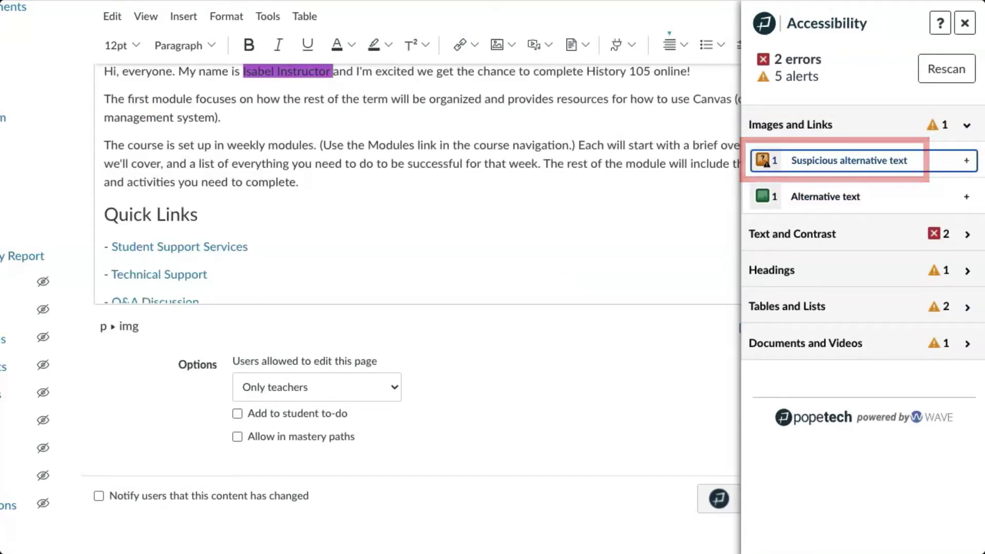
pyautogui.press('Return')
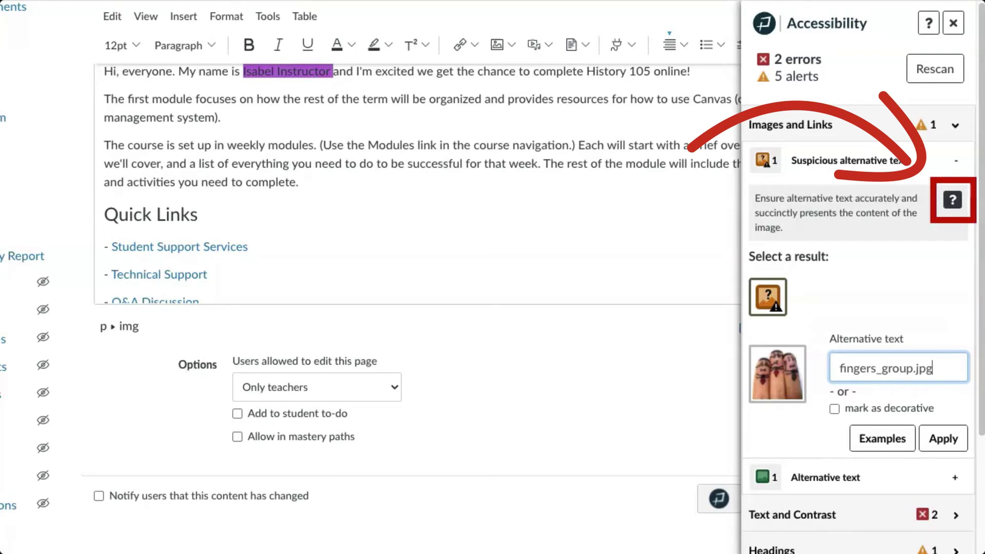
pyautogui.click(952, 199)
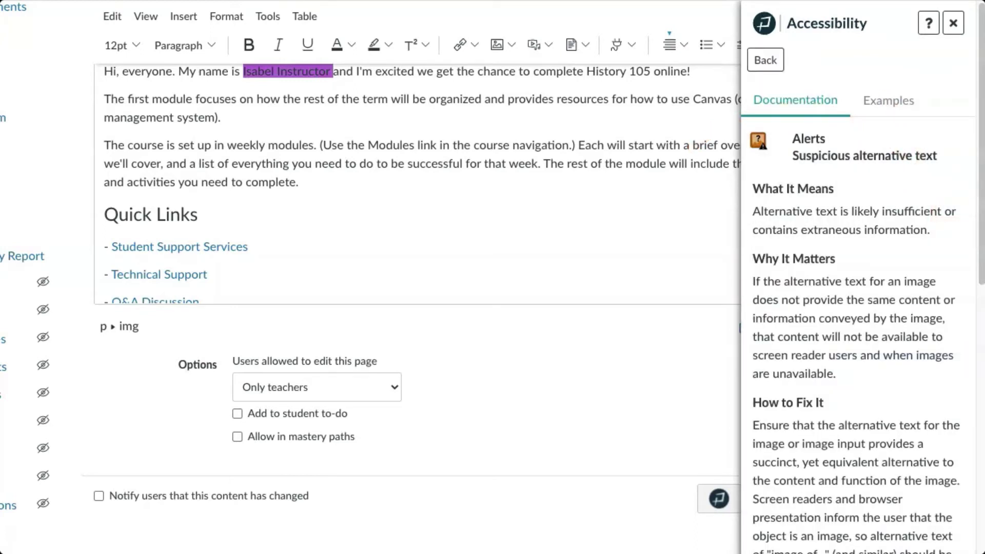
pyautogui.click(765, 60)
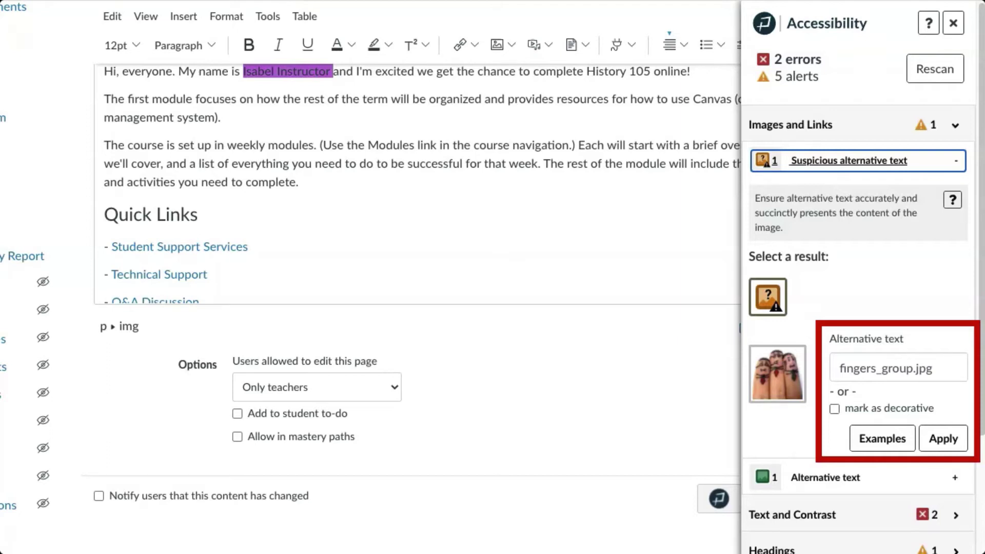
pyautogui.click(834, 408)
pyautogui.click(943, 438)
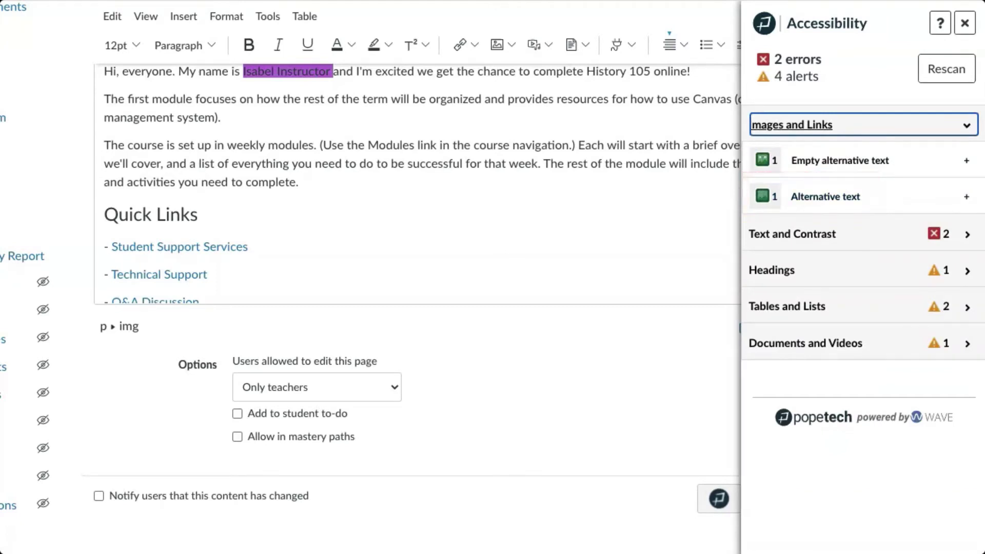
# Replace the instructor photo's alternative text with "your instructor's highschool yearbook photo" and apply it.
pyautogui.click(966, 197)
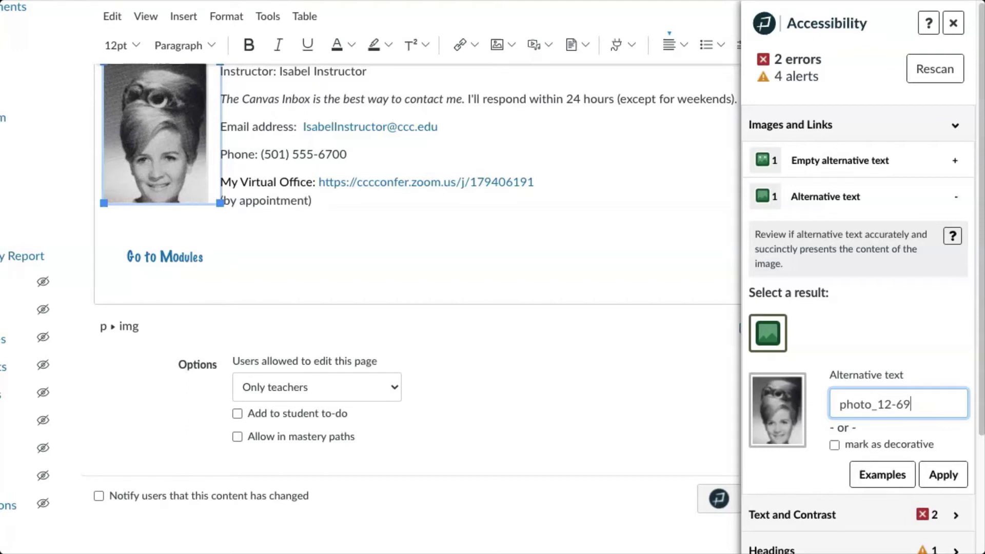
pyautogui.press('Home')
pyautogui.hotkey('ctrl', 'shift', 'Right')
pyautogui.hotkey('ctrl', 'shift', 'Right')
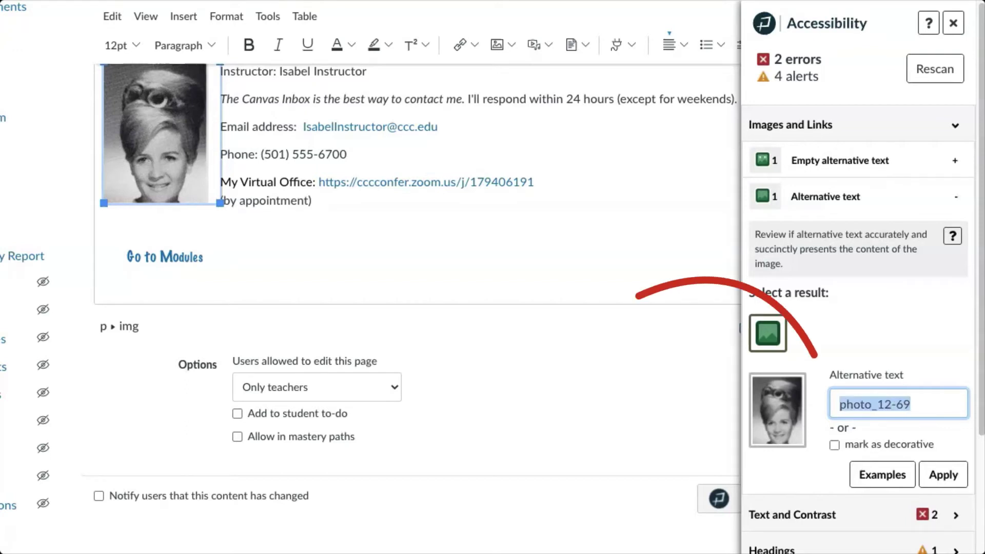
pyautogui.write("your instructor's highschool yearbook photo")
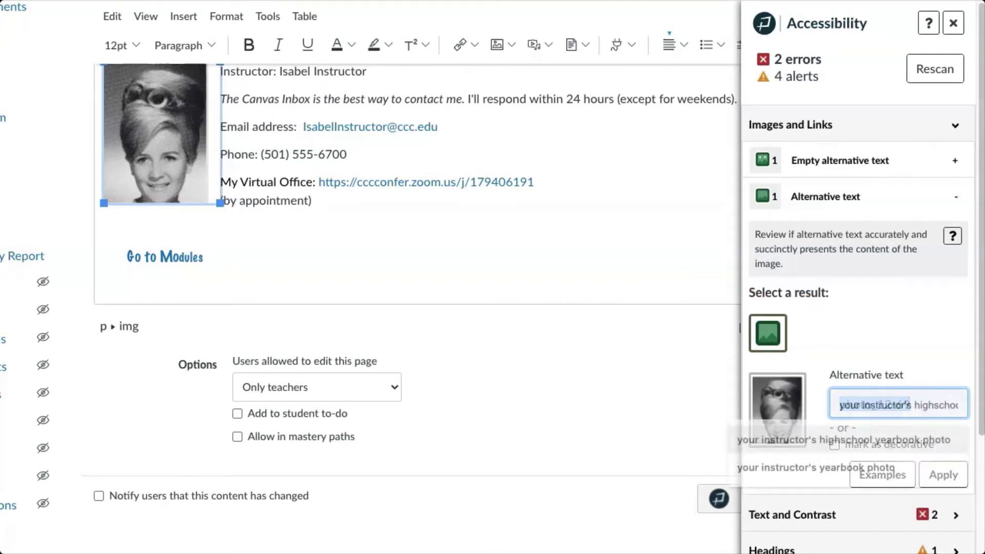
pyautogui.press('Return')
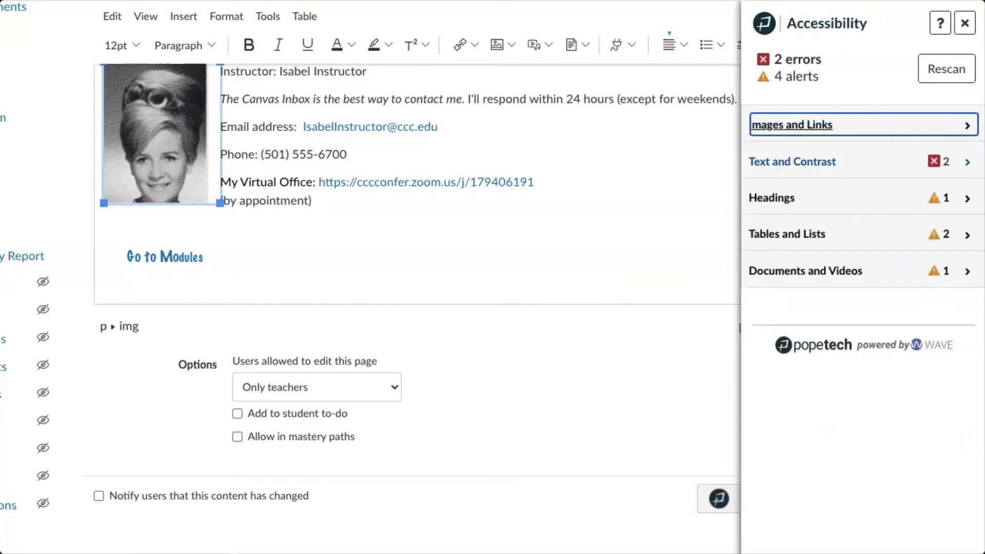
# Examine the Contrast errors under Text and Contrast, including the color and contrast ratio settings for the "Welcome!" text.
pyautogui.click(793, 161)
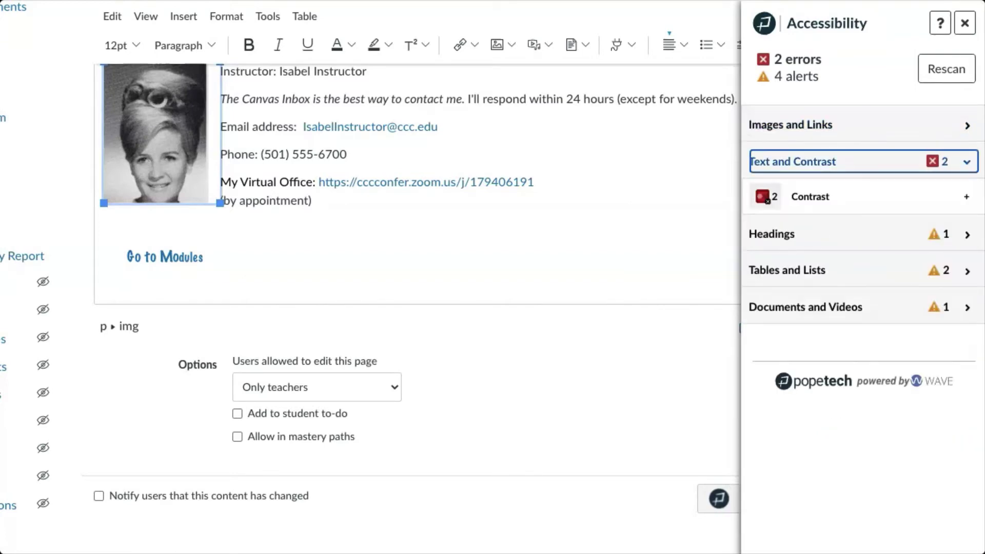
pyautogui.click(810, 196)
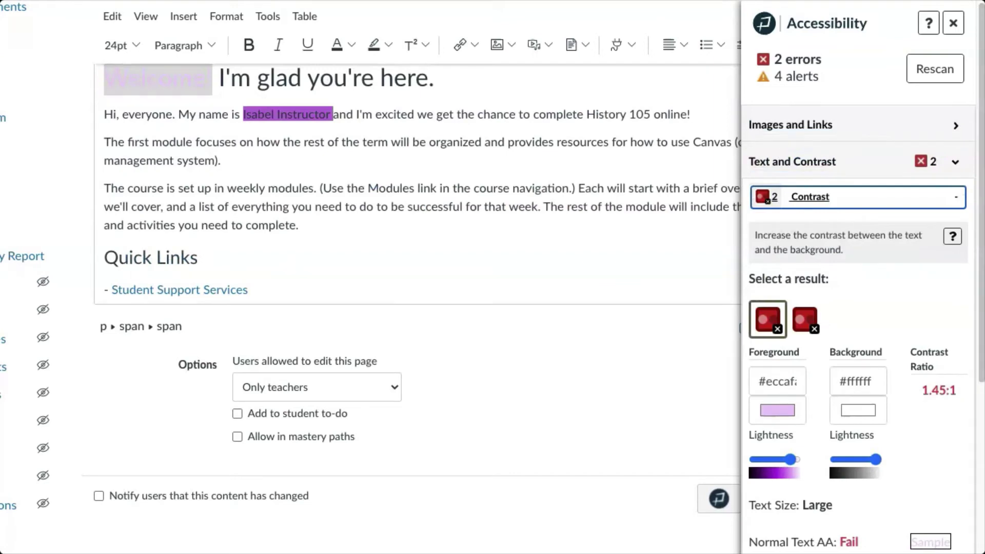
pyautogui.scroll(-1, 862, 277)
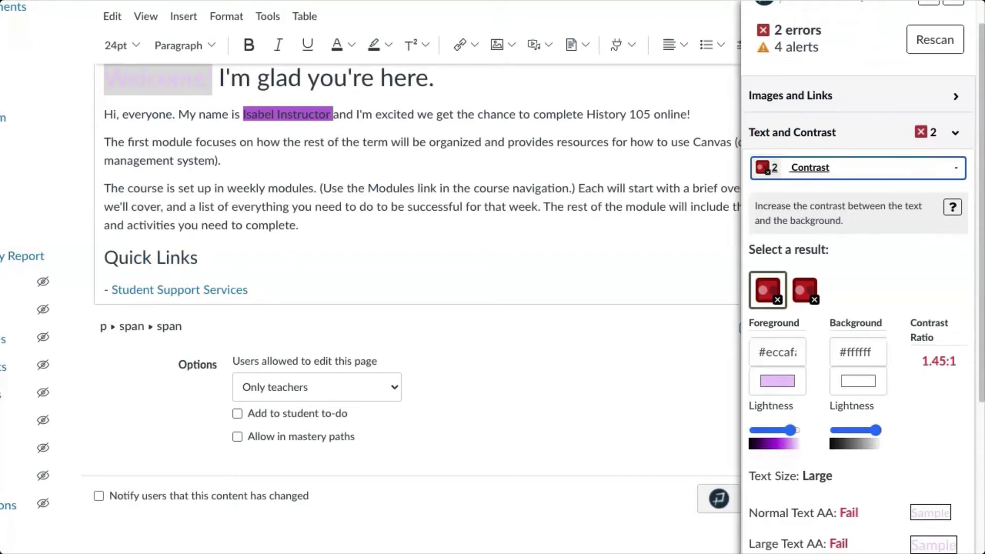
pyautogui.click(793, 133)
# Review the Heading Outline, format the "Welcome! I'm glad you're here." line as Heading 2, and rescan the page.
pyautogui.click(751, 197)
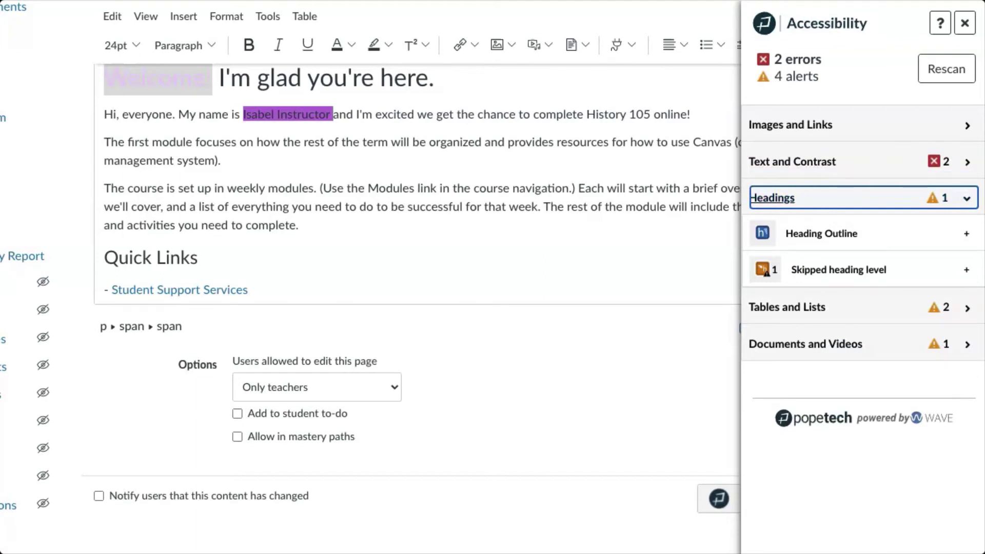
pyautogui.click(821, 233)
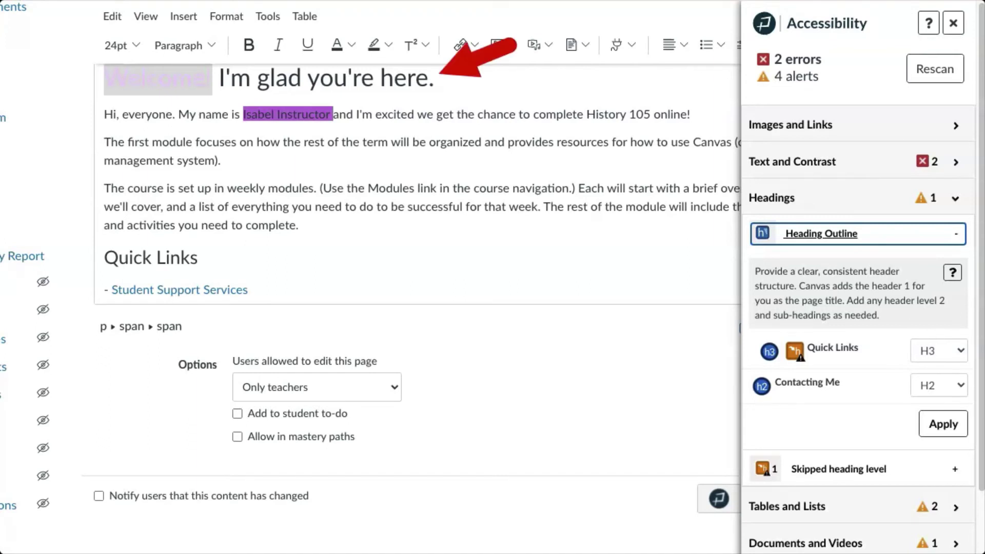
pyautogui.click(334, 78)
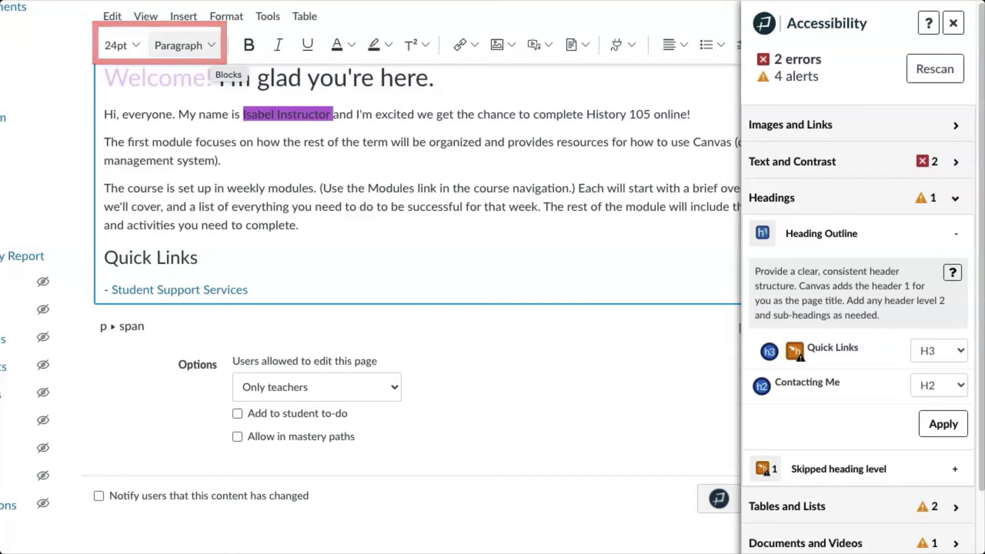
pyautogui.click(183, 45)
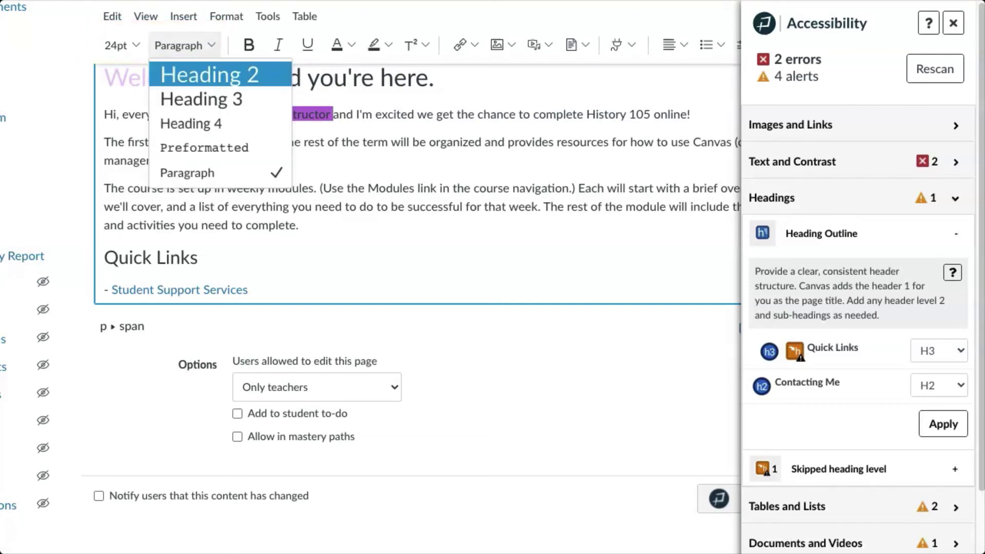
pyautogui.press('Return')
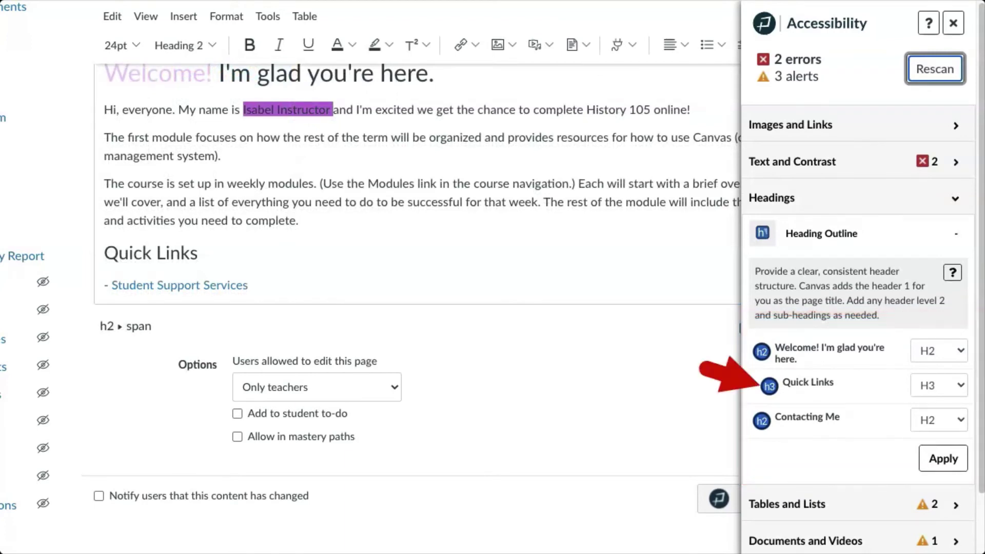
# Set the Quick Links heading to H2 in the heading outline, apply the change, and open the Documents and Videos results.
pyautogui.click(939, 385)
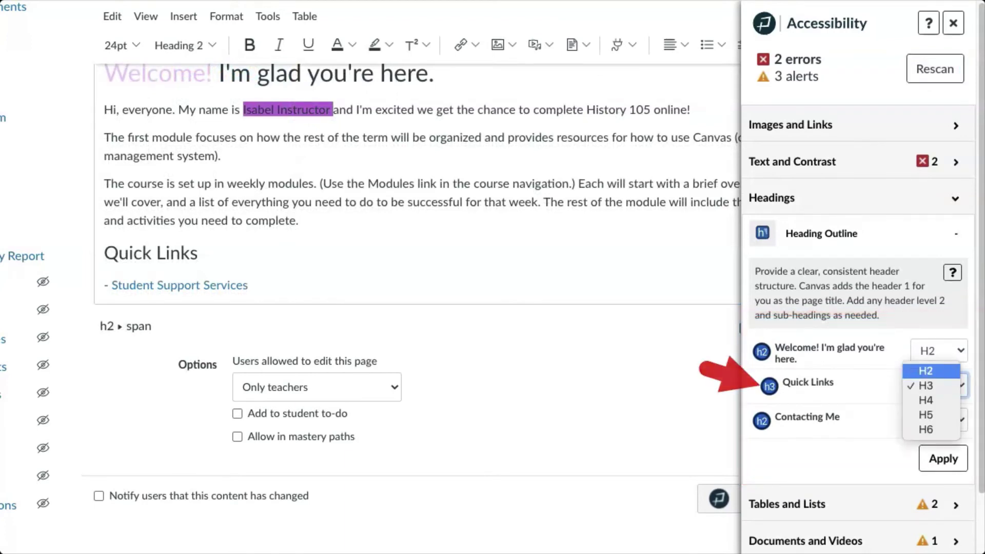
pyautogui.press('Return')
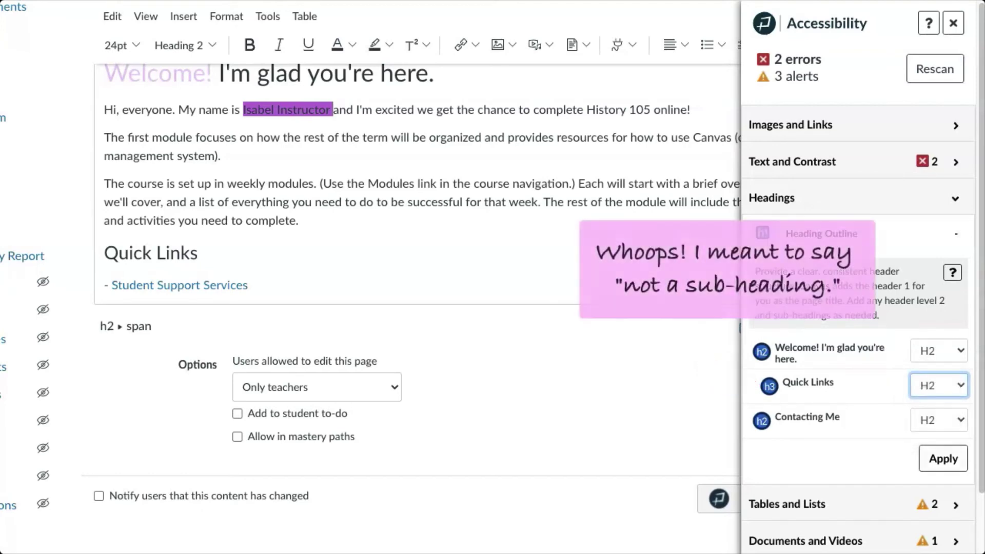
pyautogui.press('Tab')
pyautogui.press('Return')
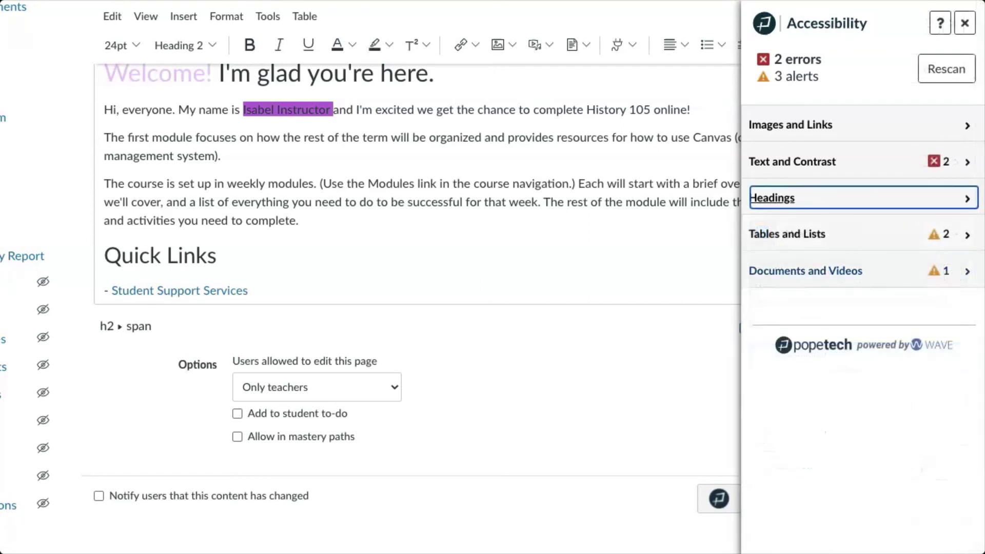
pyautogui.click(806, 271)
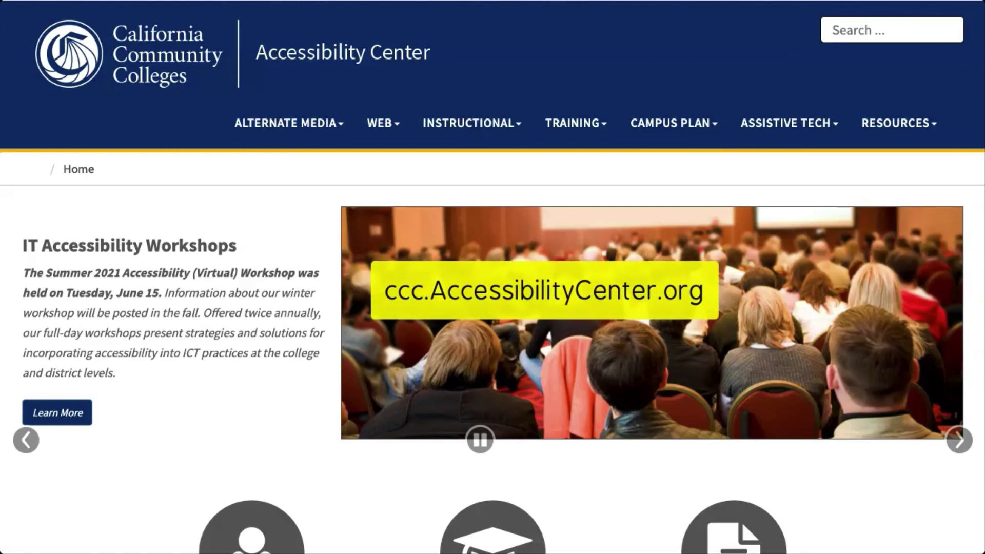
# On the California Community Colleges Accessibility Center site, open the Instructor Accessibility Guide page under Canvas Accessibility and view its How to Request section.
pyautogui.press('Tab')
pyautogui.press('Down')
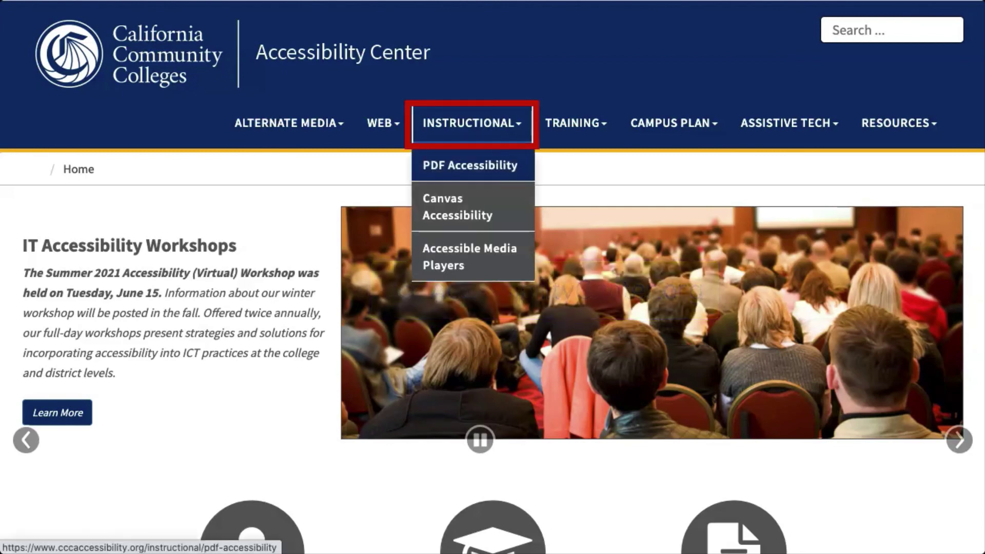
pyautogui.press('Down')
pyautogui.press('Return')
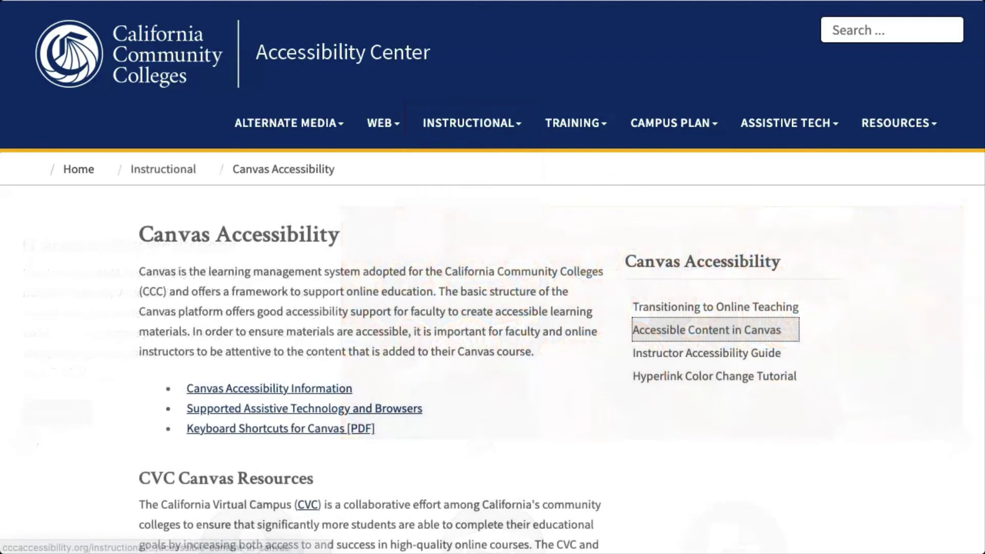
pyautogui.press('Tab')
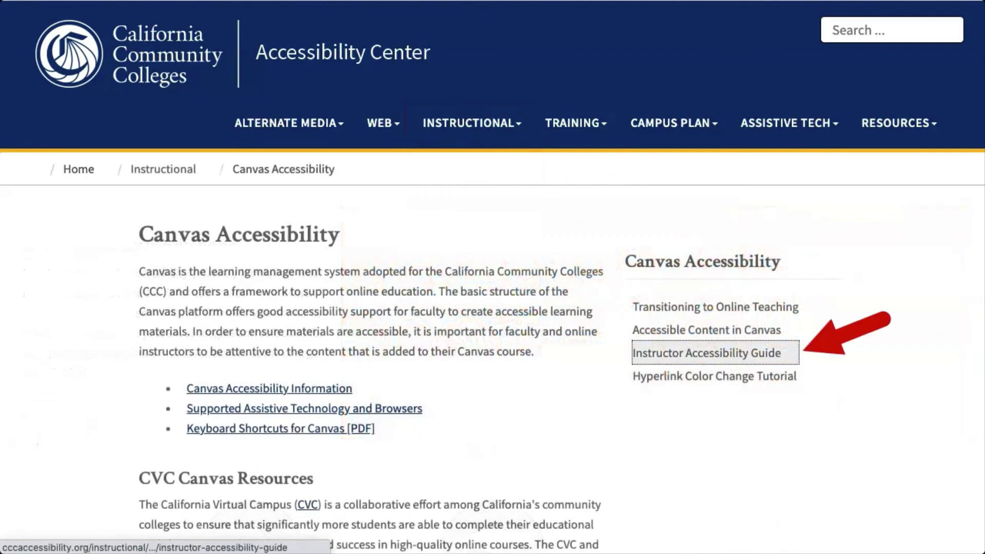
pyautogui.press('Return')
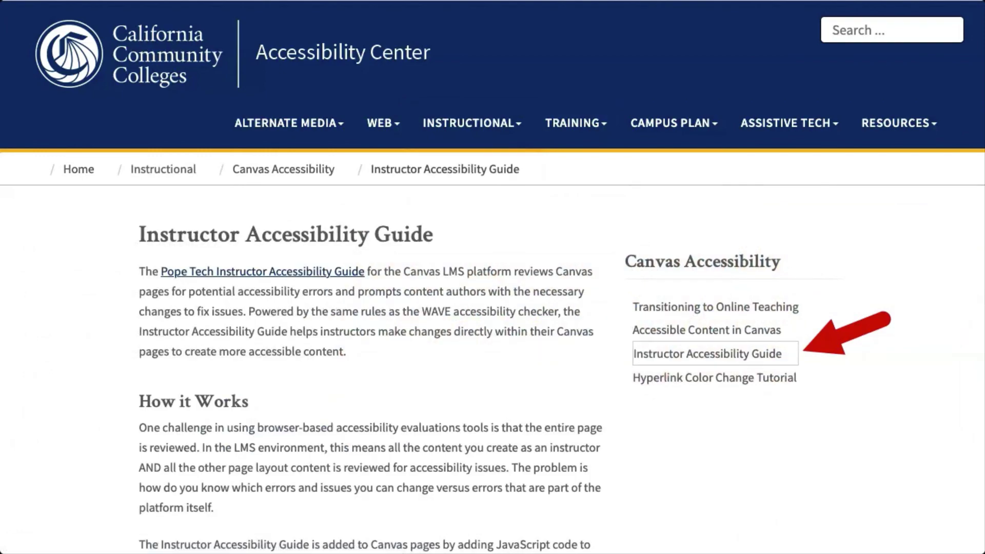
pyautogui.scroll(-6, 493, 277)
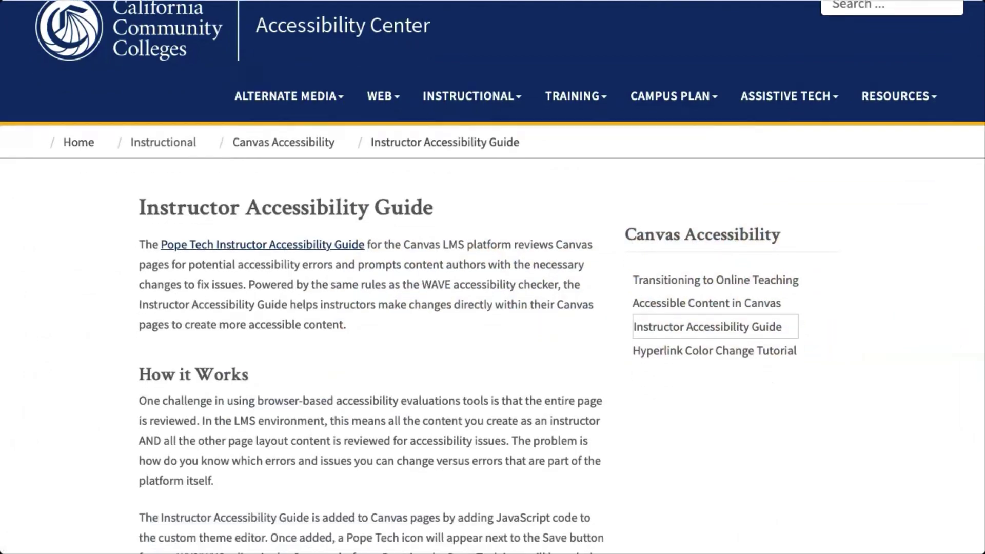
pyautogui.scroll(-11, 492, 277)
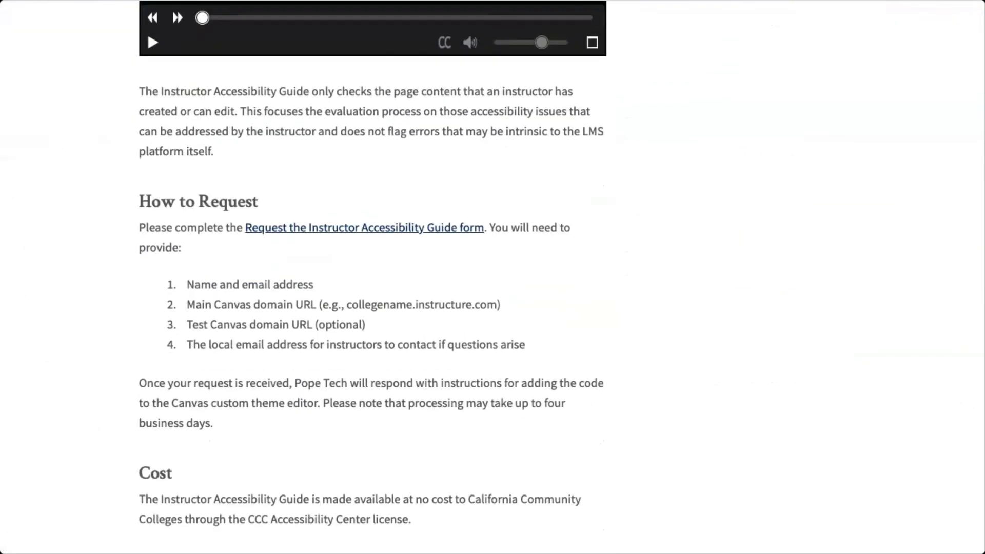